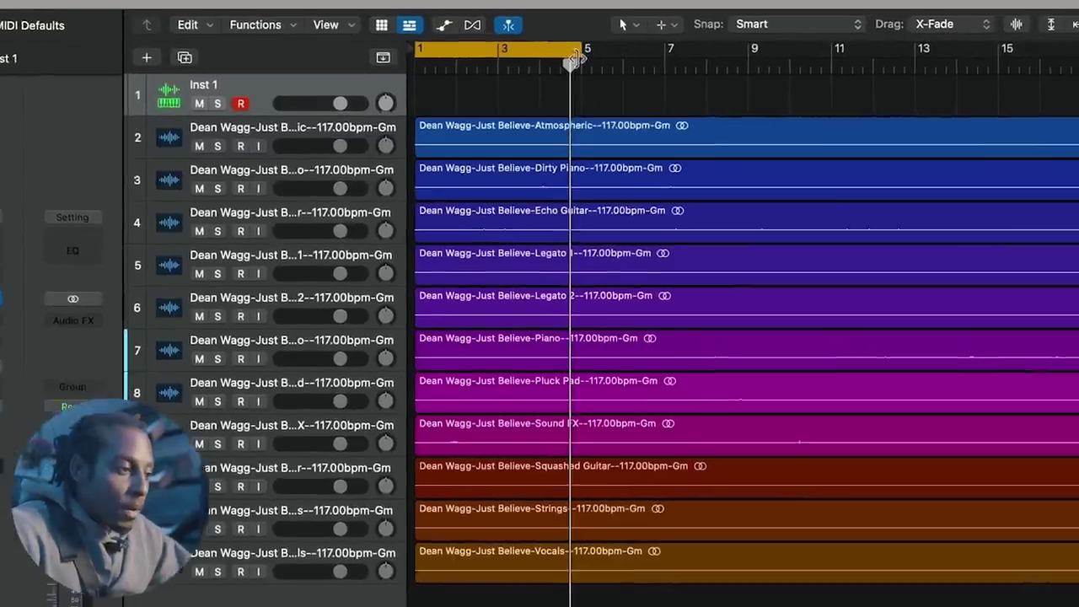
{"action": "left_click_drag", "start_coordinate": [590, 46], "coordinate": [976, 52]}
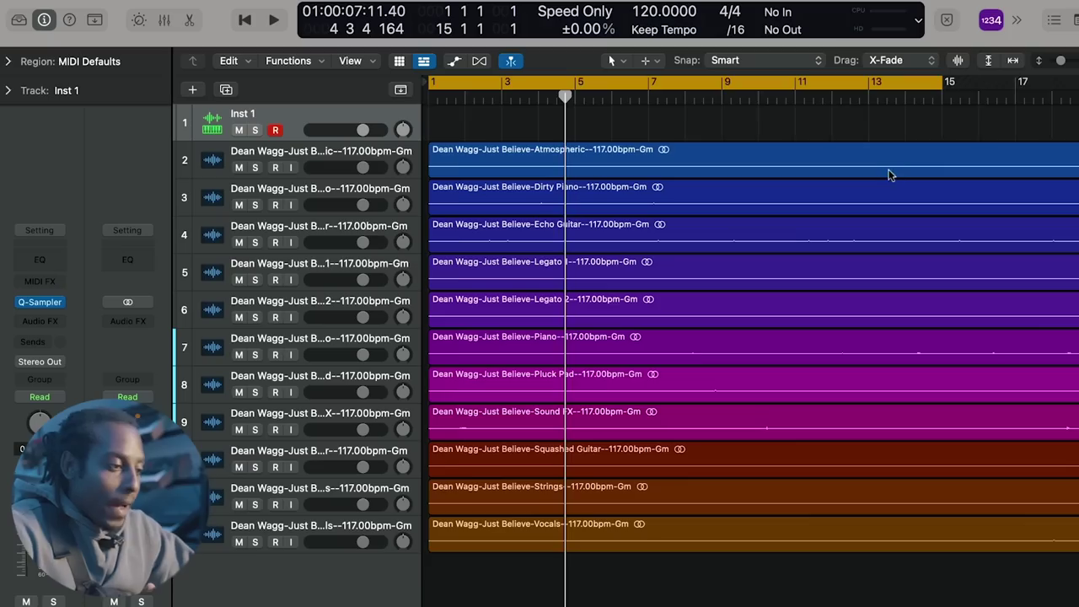
Set the project tempo to 117 BPM
{"action": "key", "text": "super+Left"}
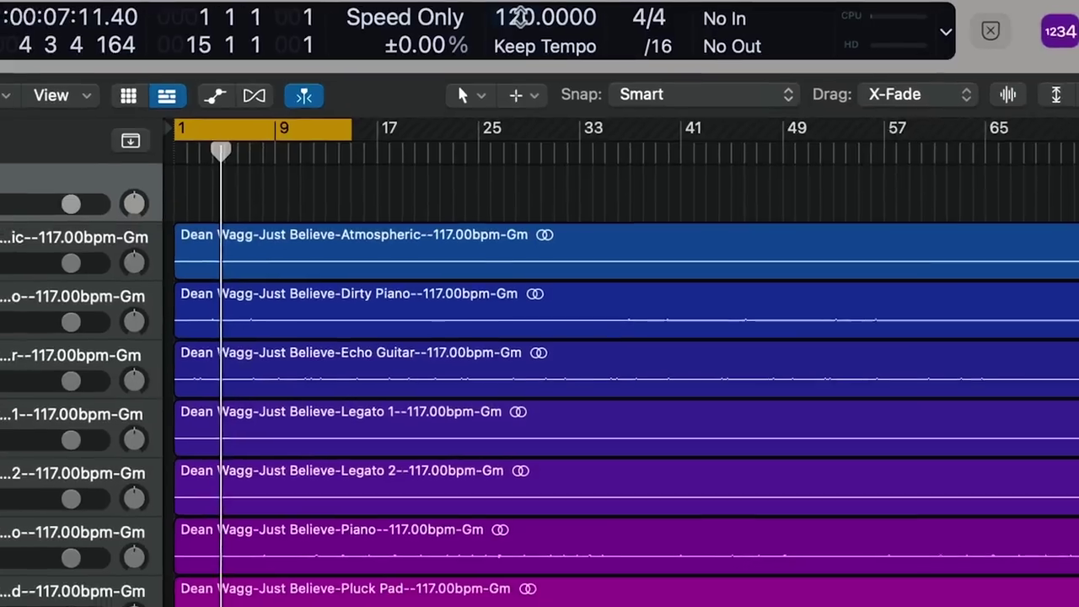
{"action": "double_click", "coordinate": [532, 13]}
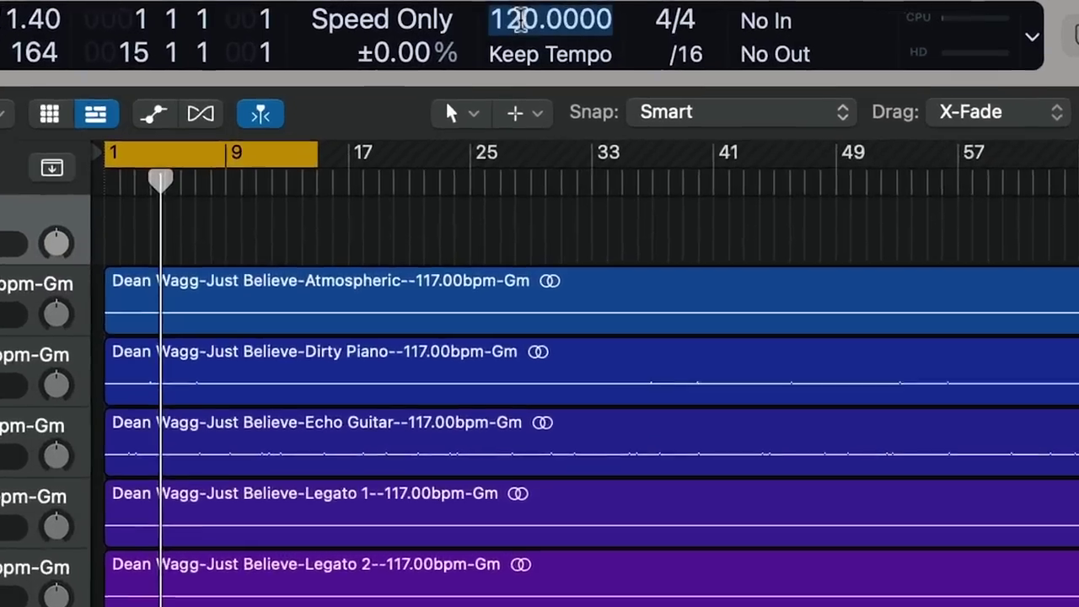
{"action": "type", "text": "117"}
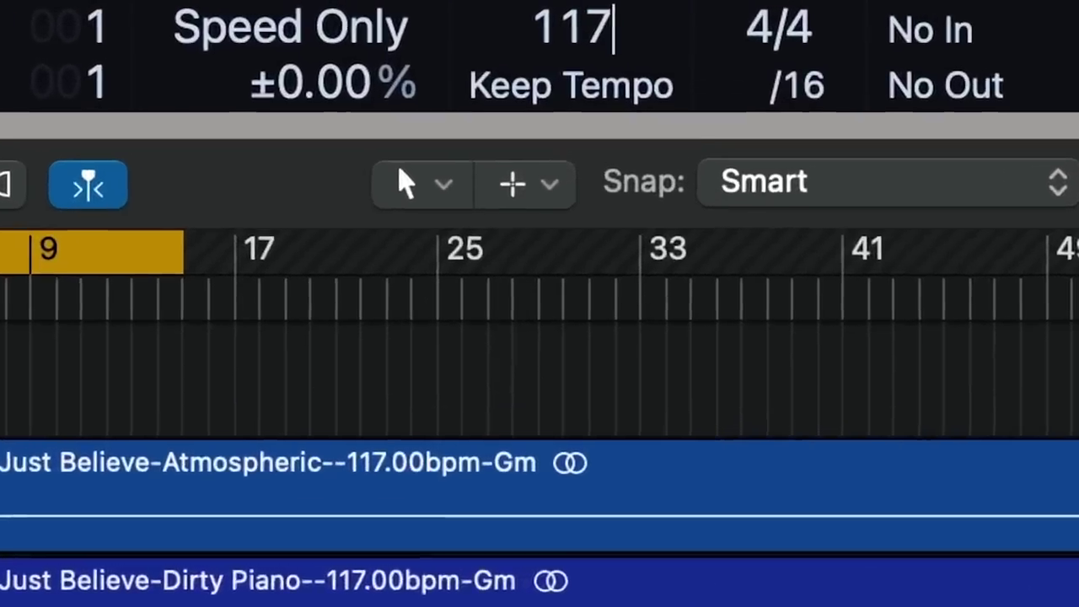
{"action": "key", "text": "Return"}
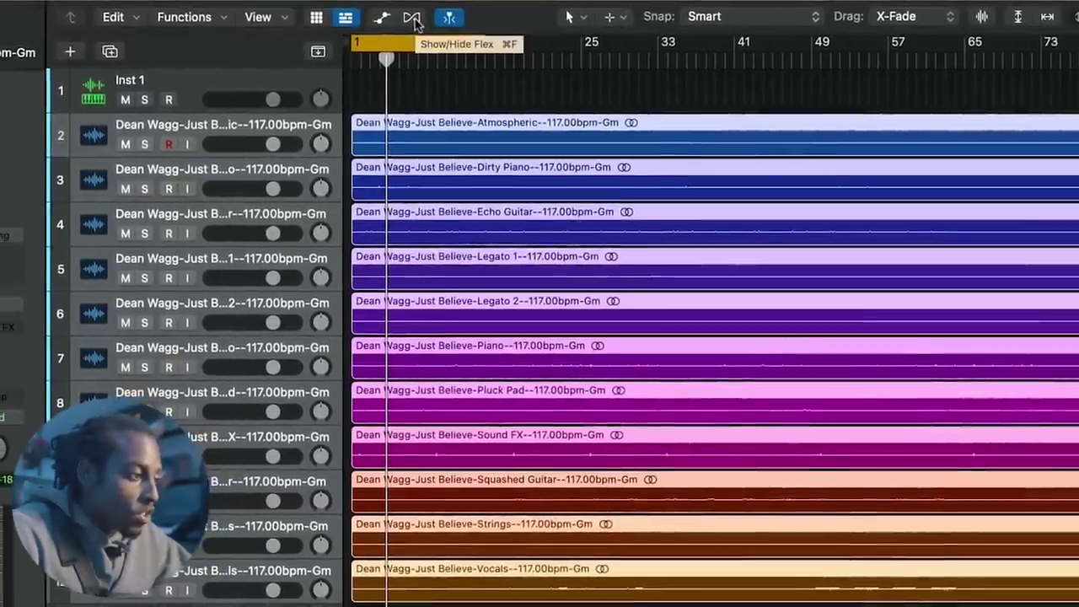
Switch the stem tracks to Flex Time - Polyphonic
{"action": "left_click", "coordinate": [408, 22]}
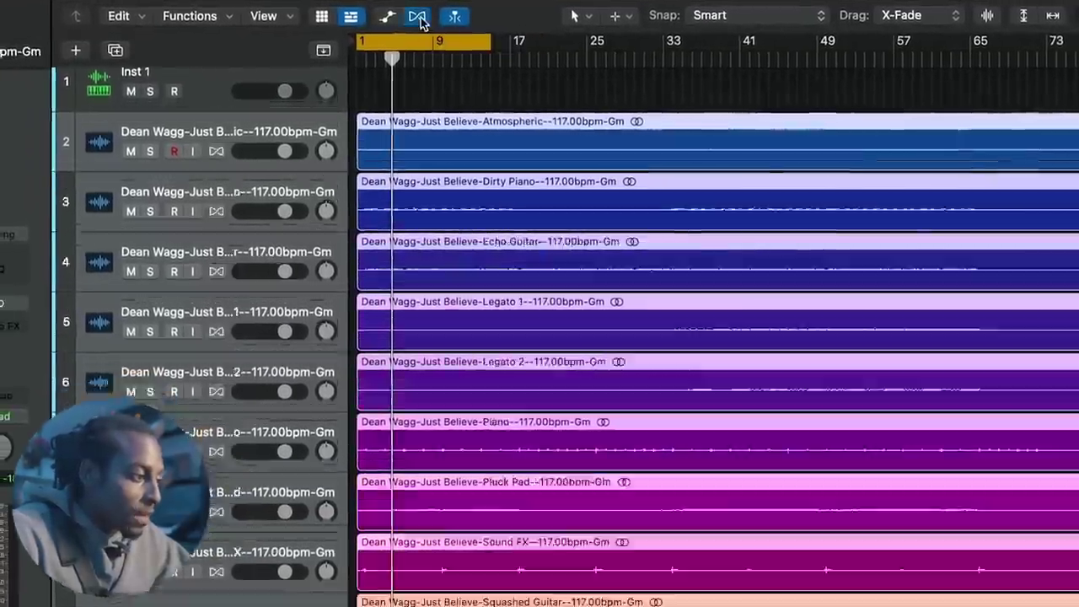
{"action": "left_click", "coordinate": [147, 171]}
{"action": "left_click", "coordinate": [355, 234]}
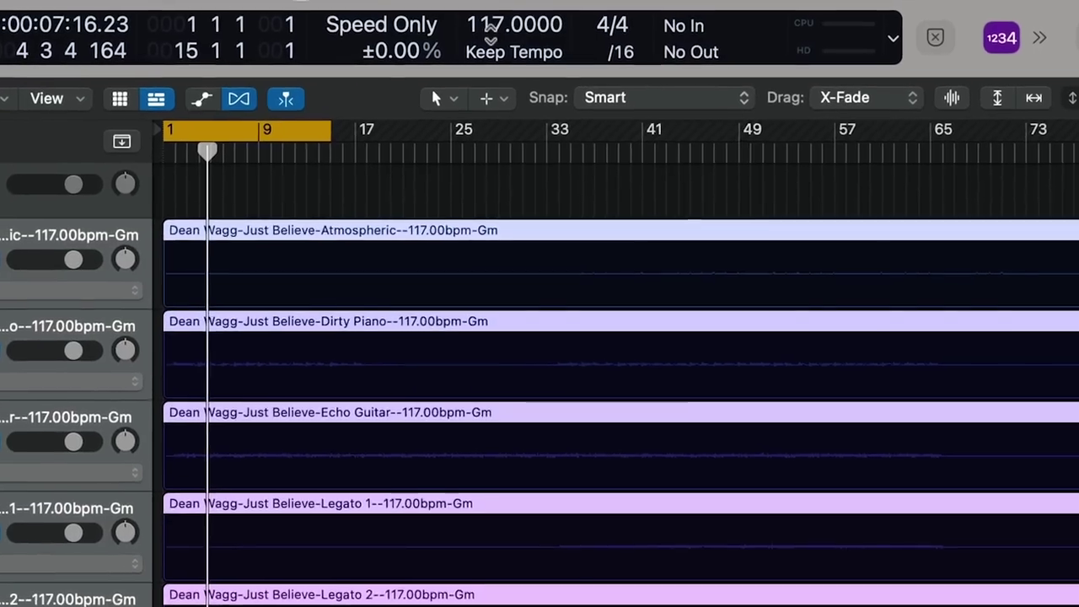
Change the project tempo to 140 BPM
{"action": "double_click", "coordinate": [481, 31]}
{"action": "type", "text": "140"}
{"action": "key", "text": "Return"}
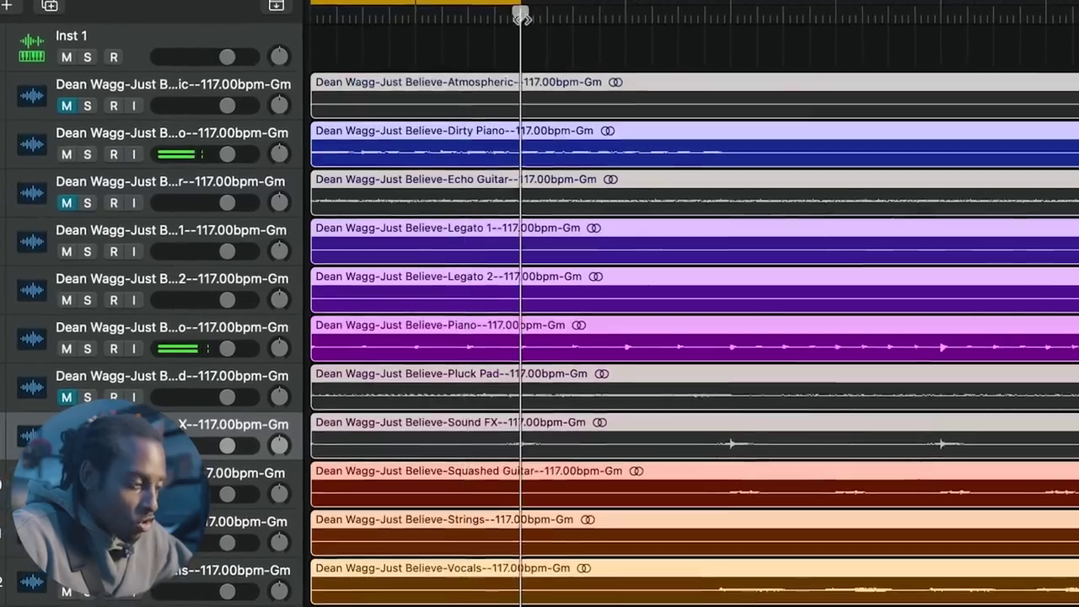
Split all stem regions at the playhead and bounce the selection in place
{"action": "key", "text": "super+t"}
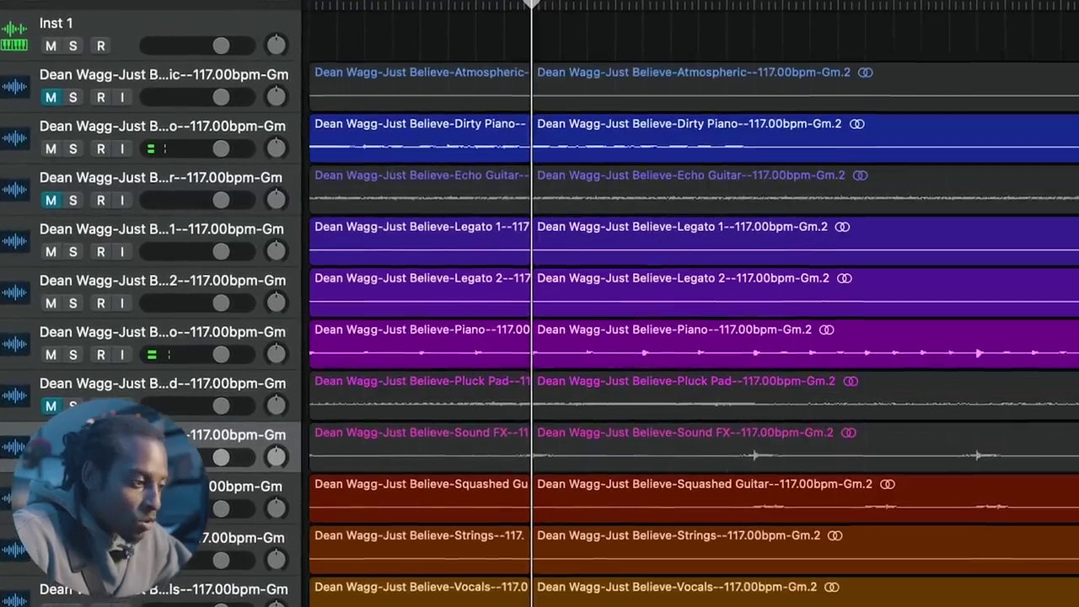
{"action": "key", "text": "ctrl+b"}
{"action": "key", "text": "Return"}
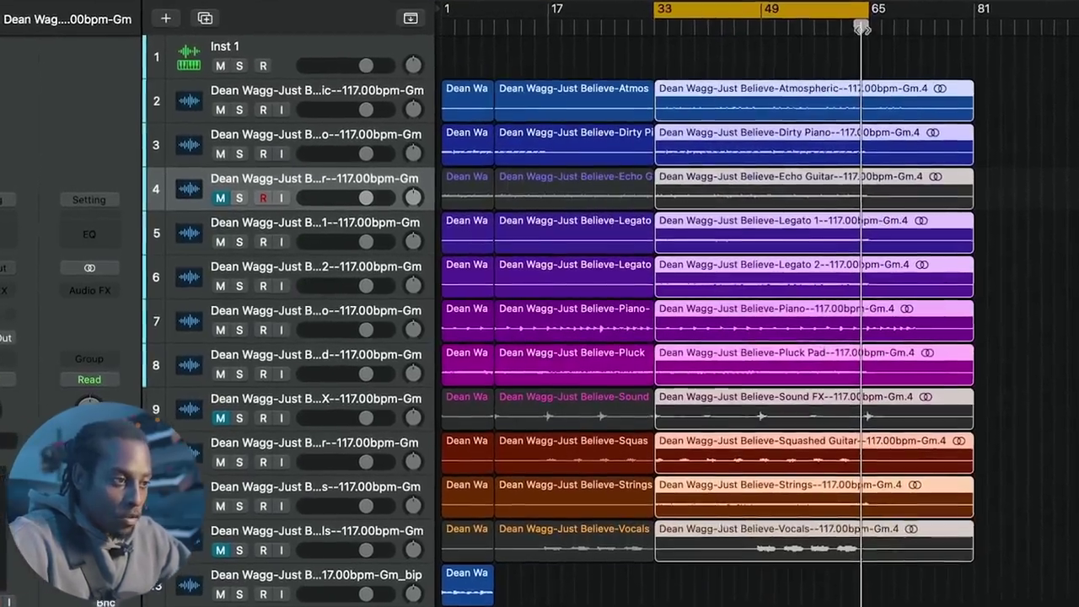
Cut the stem regions at bar 65 and bounce the selected section in place
{"action": "key", "text": "super+t"}
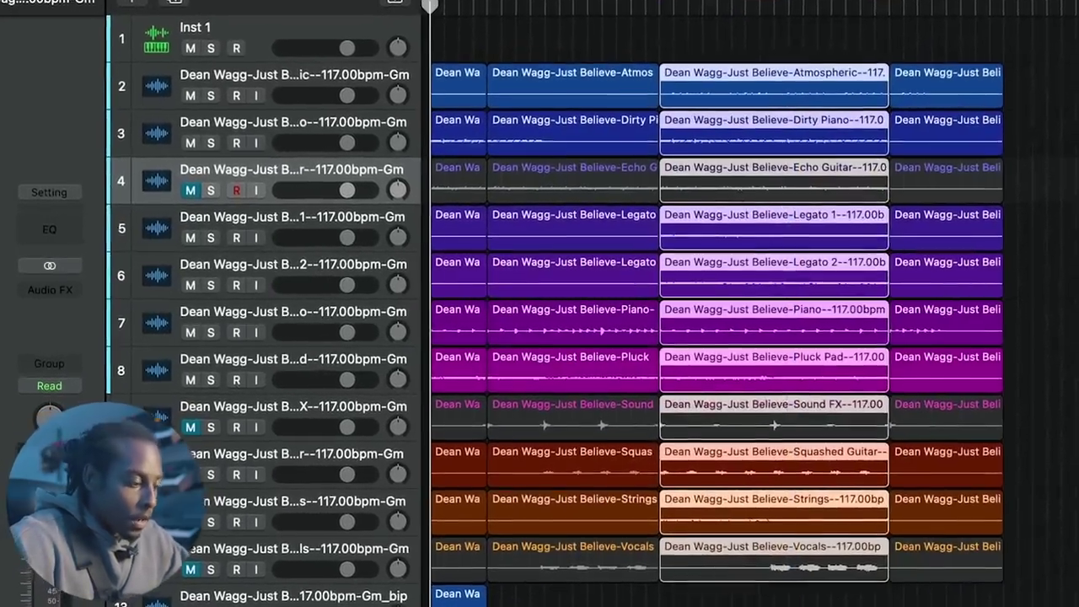
{"action": "key", "text": "ctrl+b"}
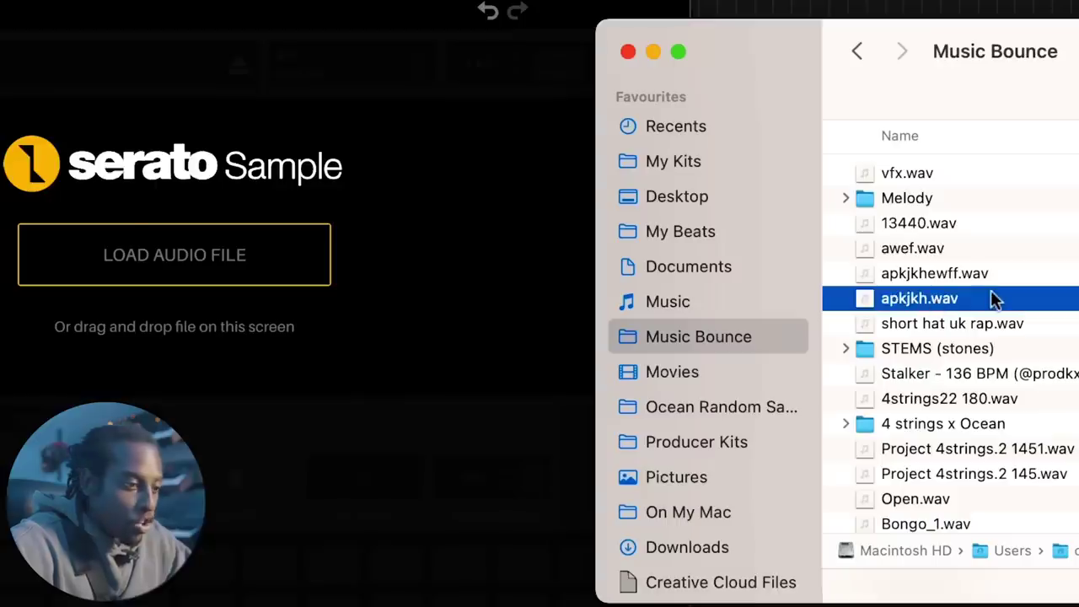
Load apkjkh.wav into Serato Sample and audition slices from pad A and the F key
{"action": "left_click_drag", "start_coordinate": [994, 299], "coordinate": [202, 224]}
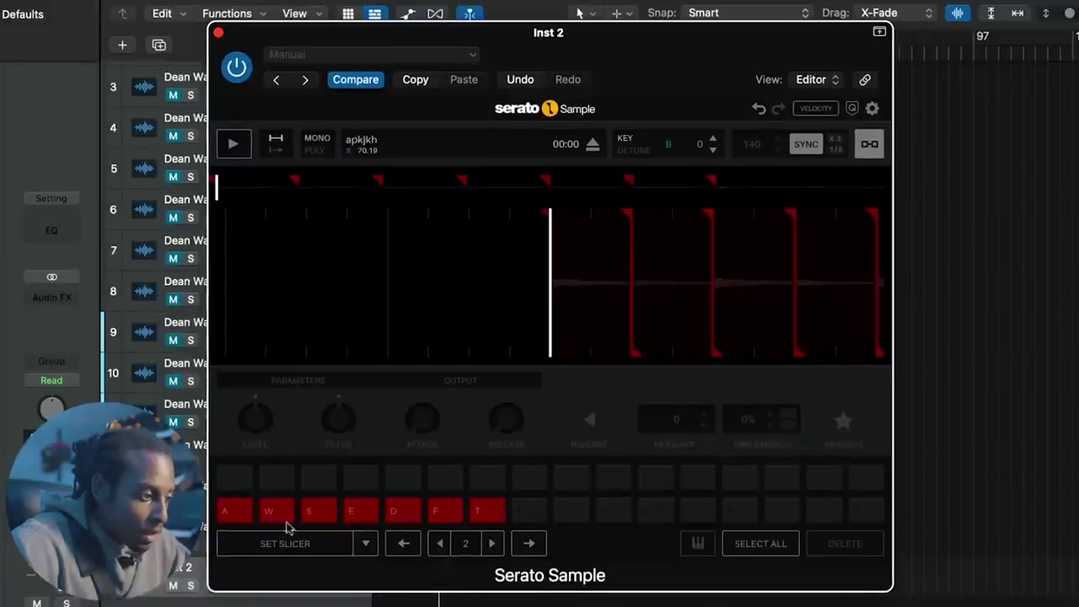
{"action": "left_click", "coordinate": [225, 513]}
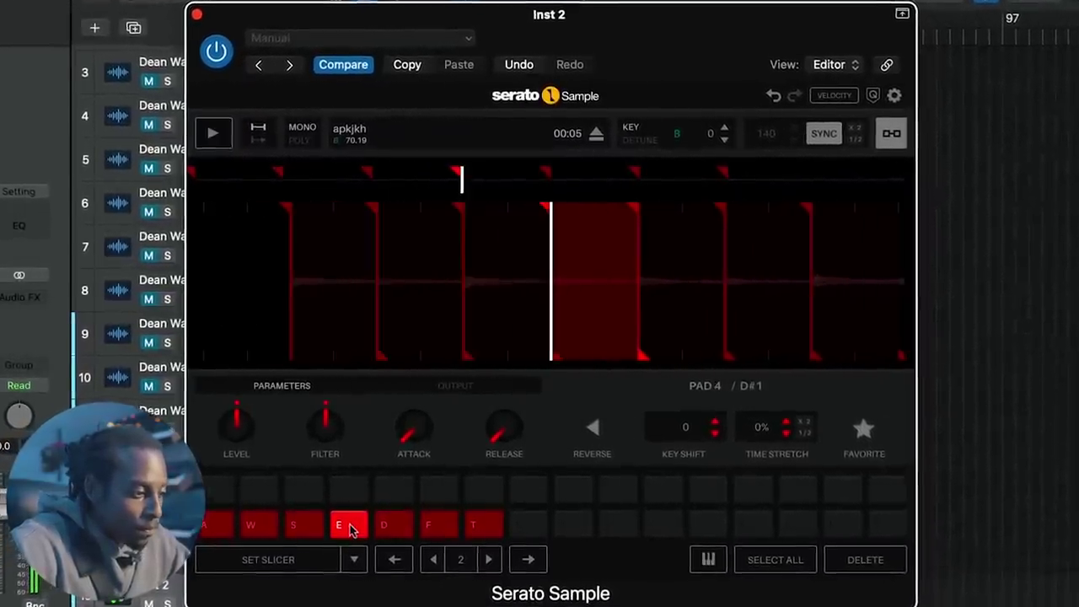
{"action": "key", "text": "f"}
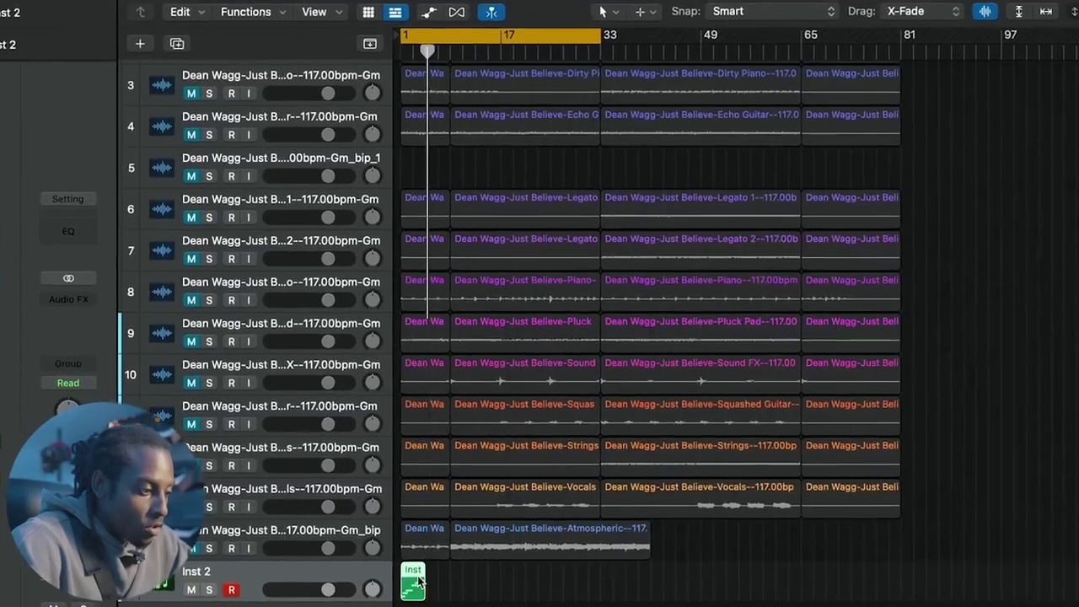
Open the Inst 2 region's 24 notes, select them all, and play the slice pattern
{"action": "key", "text": "p"}
{"action": "key", "text": "super+a"}
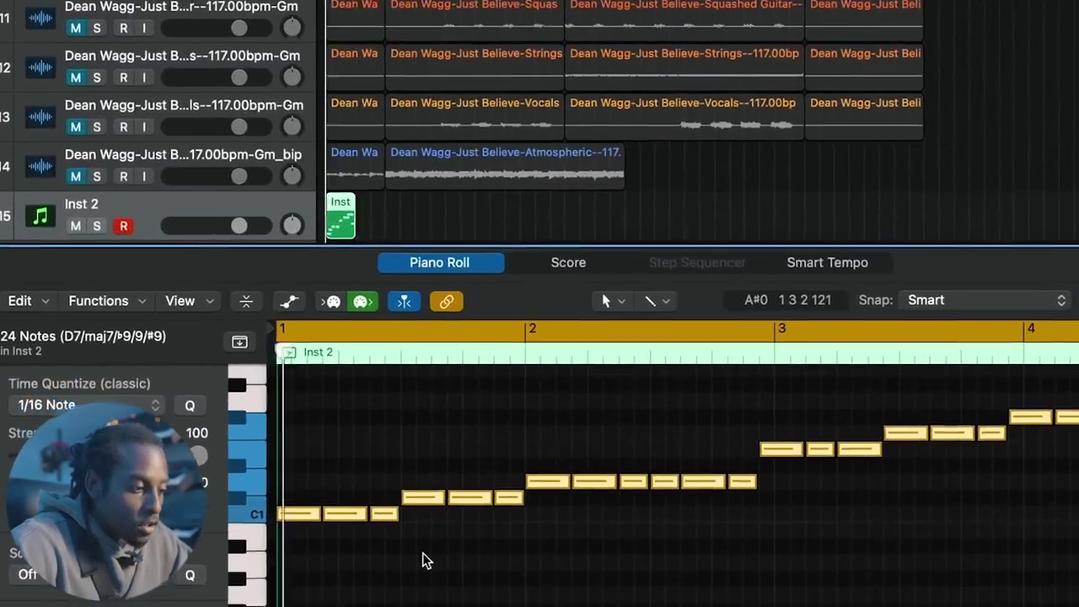
{"action": "key", "text": "space"}
{"action": "key", "text": "super+Left"}
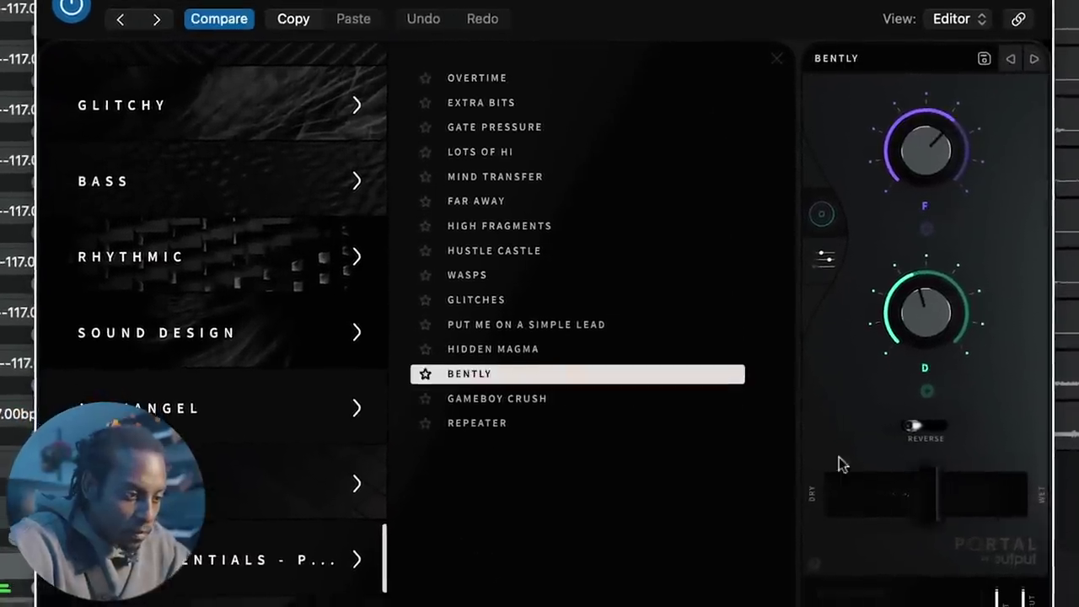
Lower Portal's Dry/Wet on the Bently preset and set BASS - TREMOR to -2.4 dB
{"action": "left_click_drag", "start_coordinate": [926, 491], "coordinate": [886, 490]}
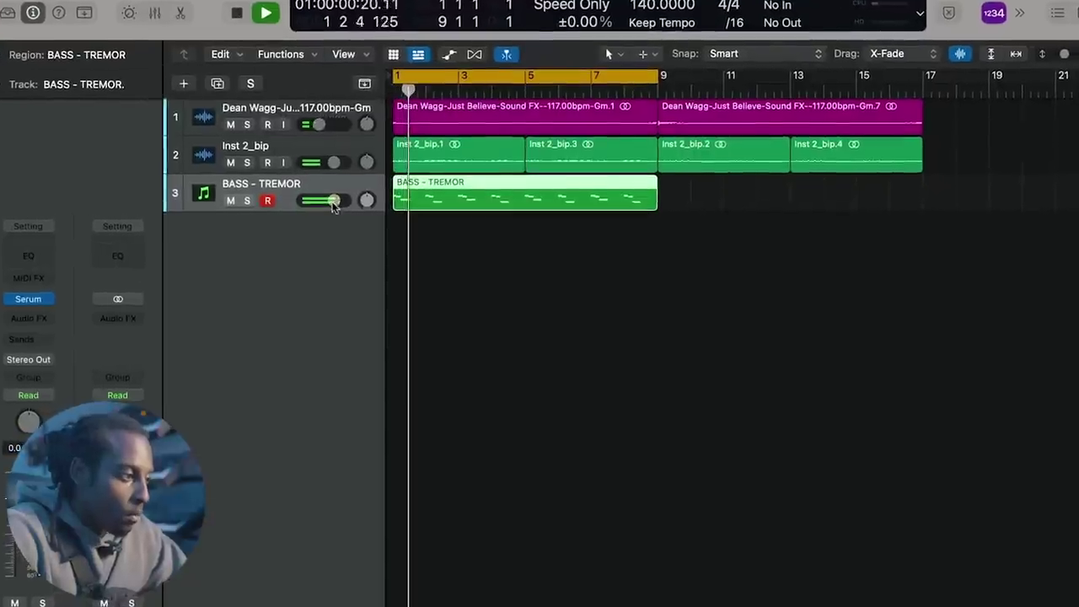
{"action": "left_click_drag", "start_coordinate": [334, 203], "coordinate": [329, 201]}
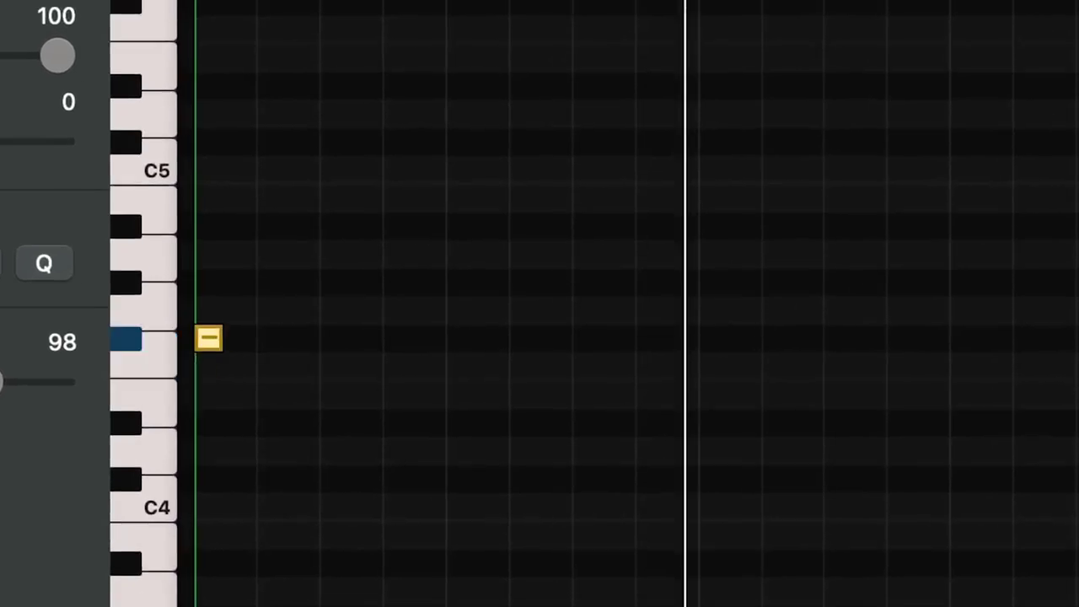
Add a lead note a 16th later and trim the LEAD - PASTURE region to four bars
{"action": "left_click", "coordinate": [278, 342]}
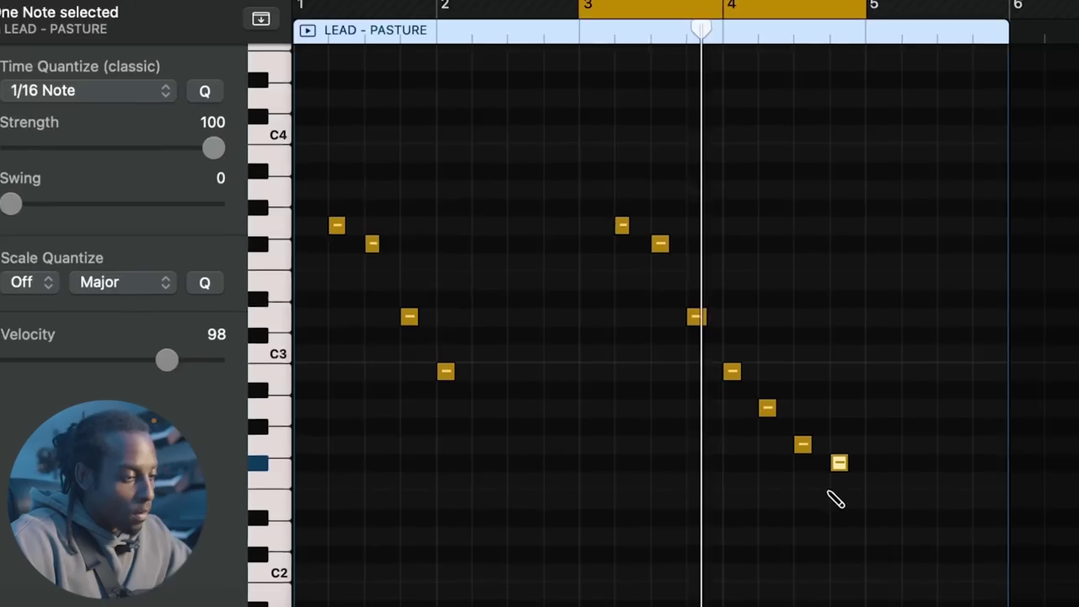
{"action": "left_click_drag", "start_coordinate": [990, 153], "coordinate": [839, 136]}
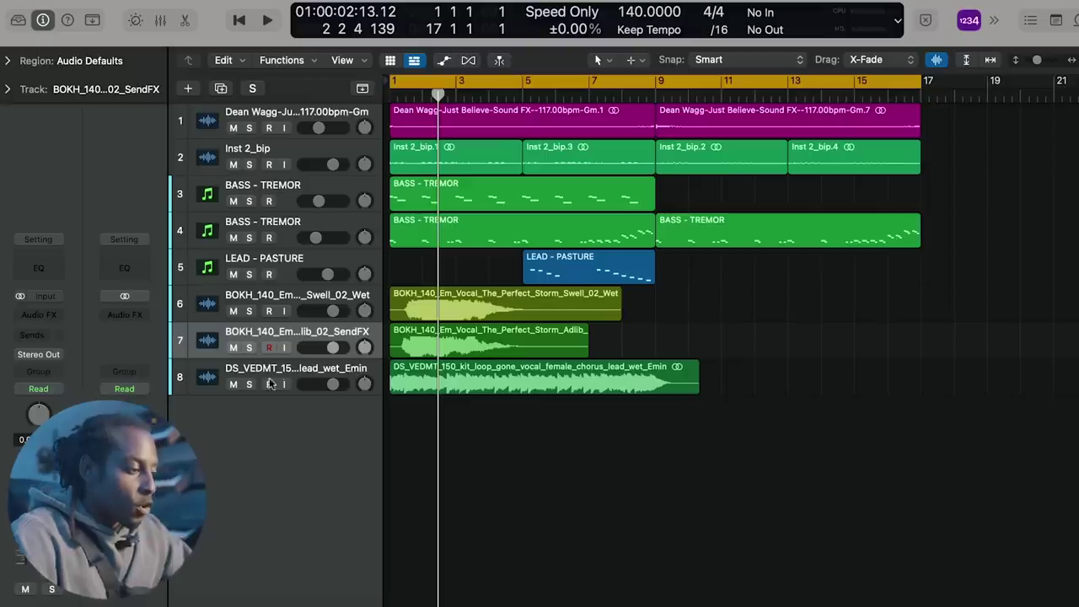
Audition the female chorus loop solo, then lower the Adlib vocal to -11 dB
{"action": "left_click", "coordinate": [250, 385]}
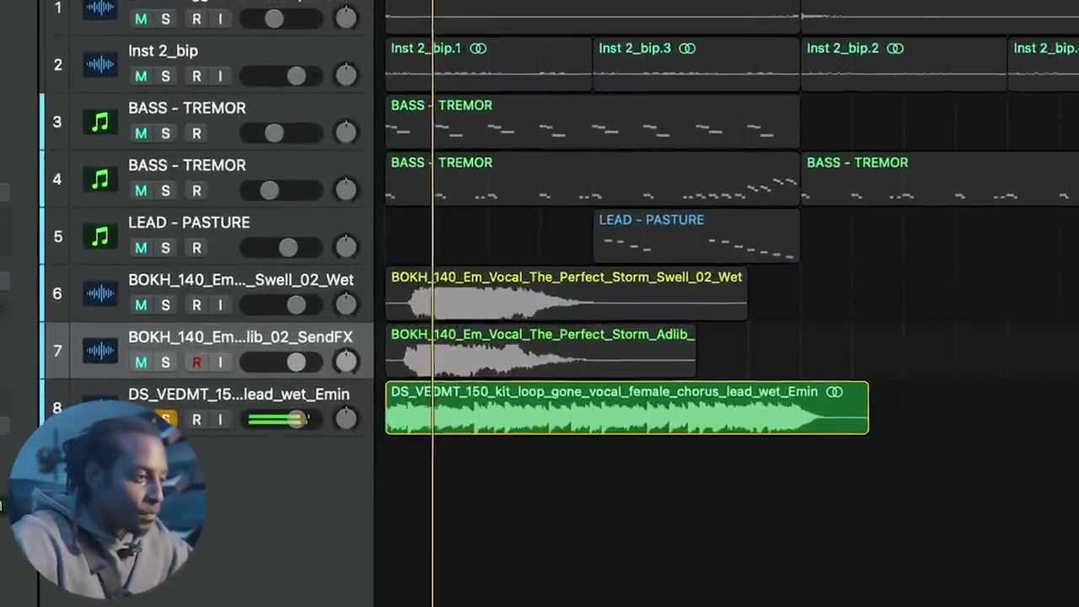
{"action": "left_click", "coordinate": [166, 419]}
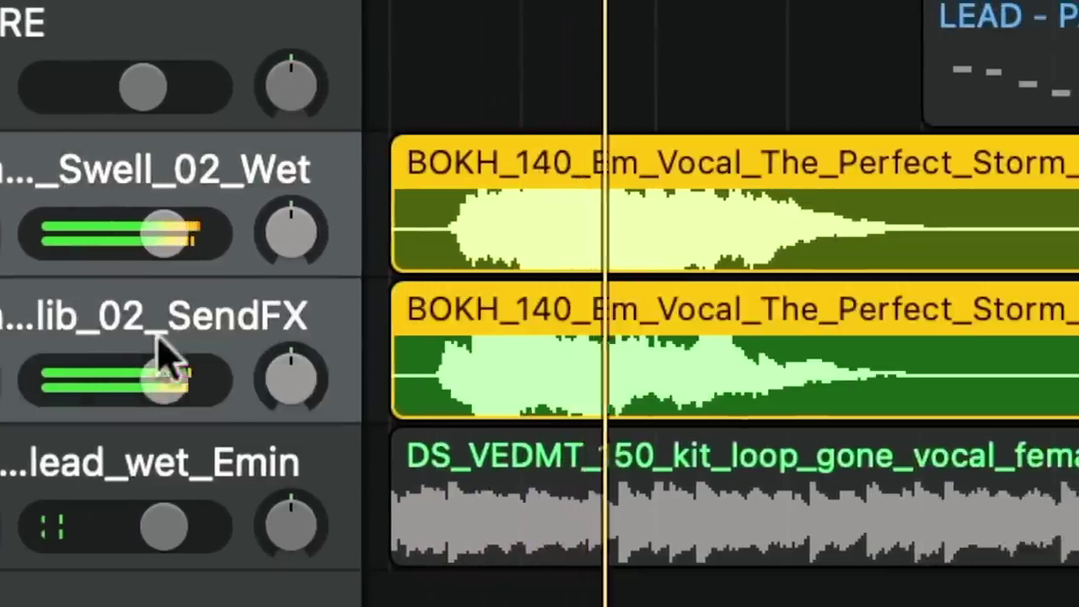
{"action": "left_click_drag", "start_coordinate": [207, 381], "coordinate": [149, 383]}
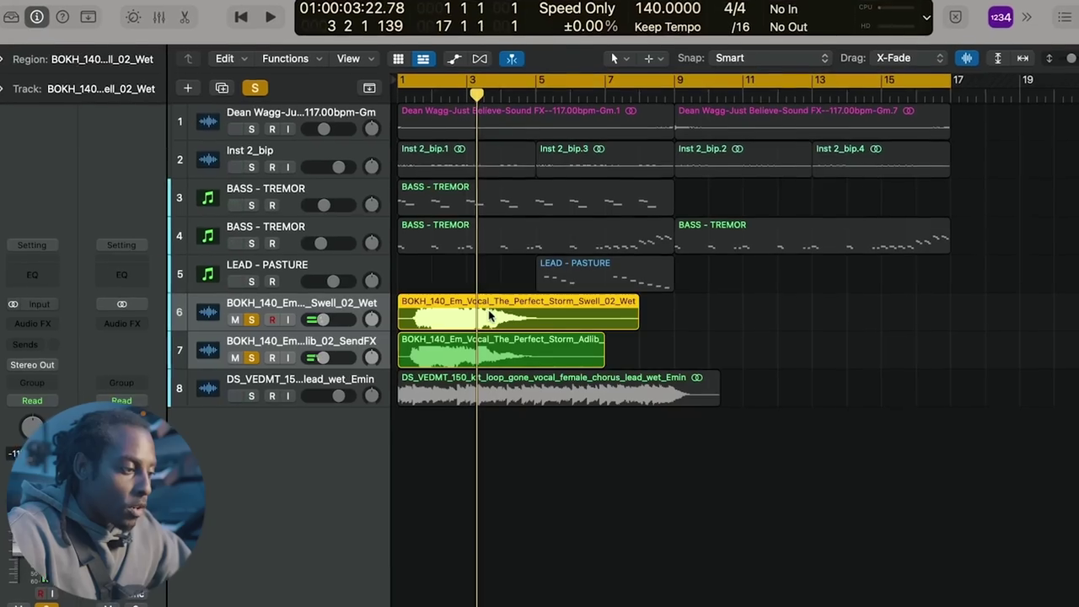
Give the Swell vocal polyphonic flex time and raise the chorus vocal loop to 0.0 dB
{"action": "double_click", "coordinate": [476, 308]}
{"action": "key", "text": "super+f"}
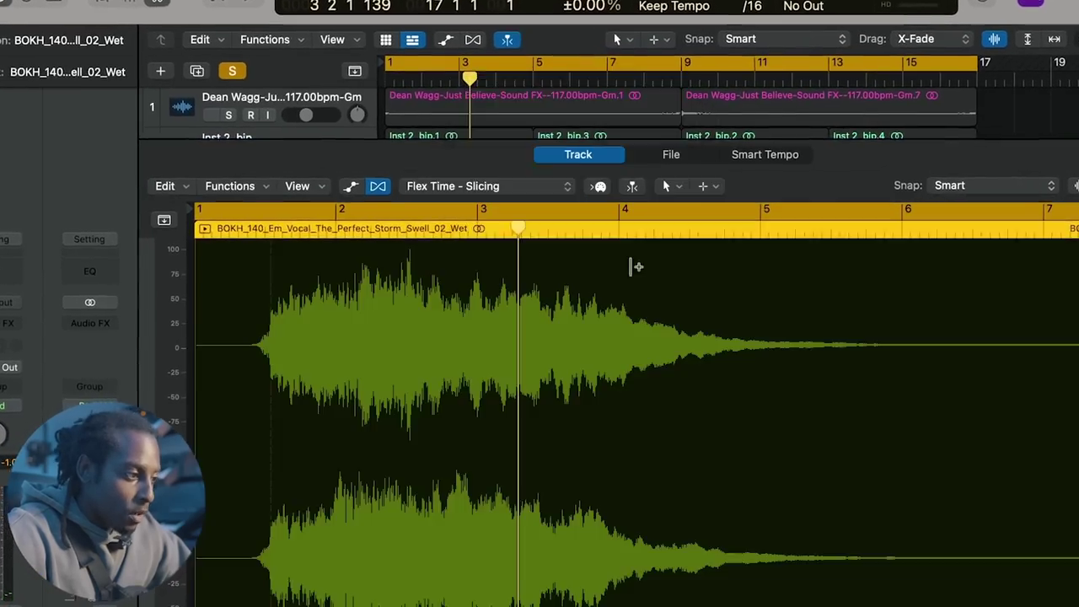
{"action": "left_click", "coordinate": [451, 184]}
{"action": "left_click", "coordinate": [460, 224]}
{"action": "key", "text": "e"}
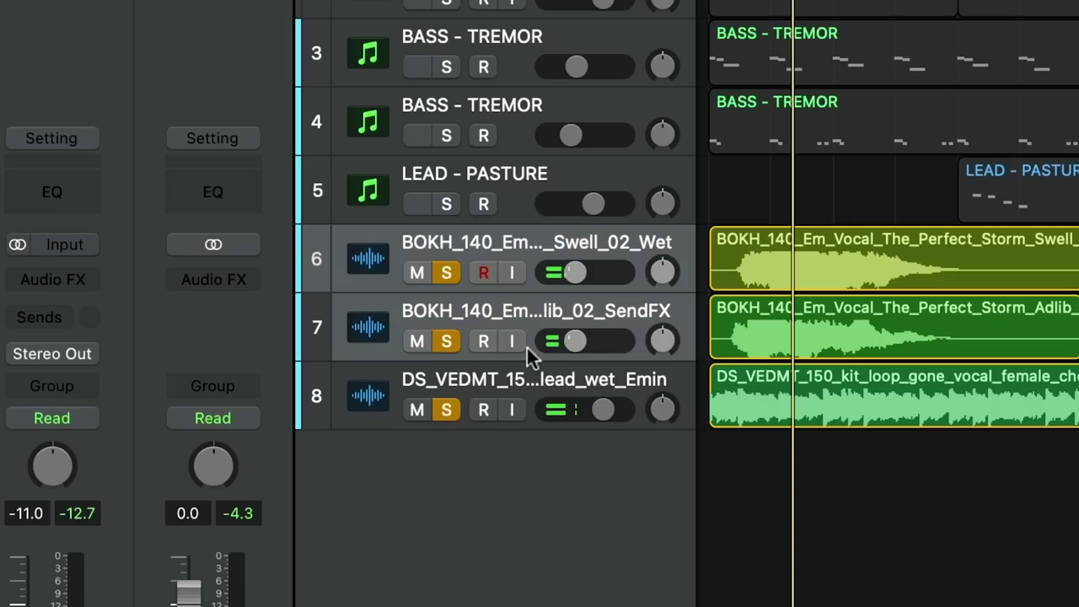
{"action": "left_click_drag", "start_coordinate": [577, 410], "coordinate": [603, 411]}
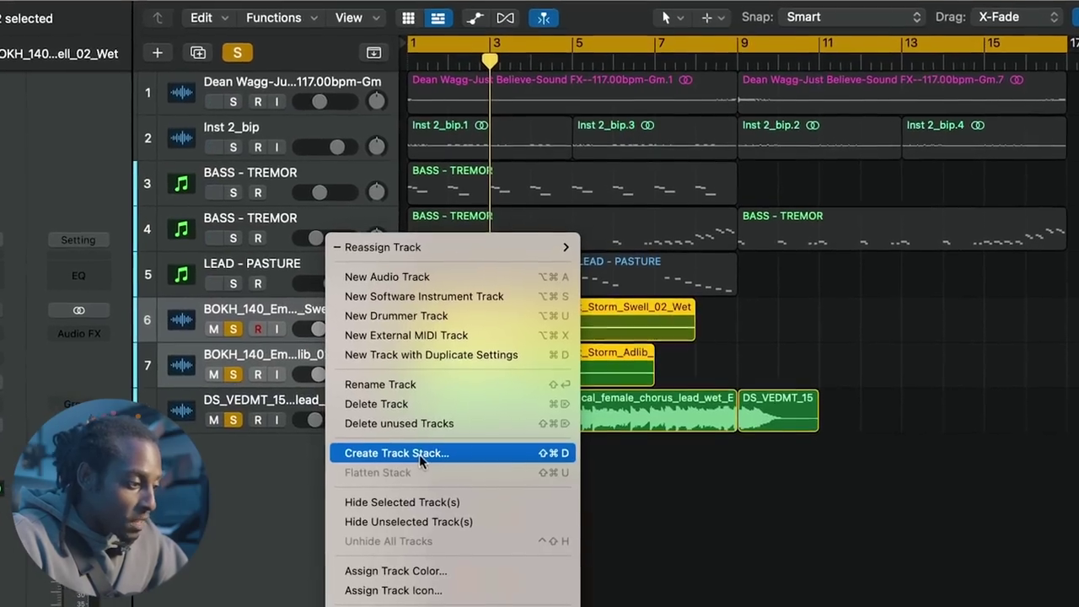
Group the three vocals into a Sum 1 summing stack and high-pass the EQ near 800 Hz
{"action": "left_click", "coordinate": [421, 455]}
{"action": "left_click", "coordinate": [747, 403]}
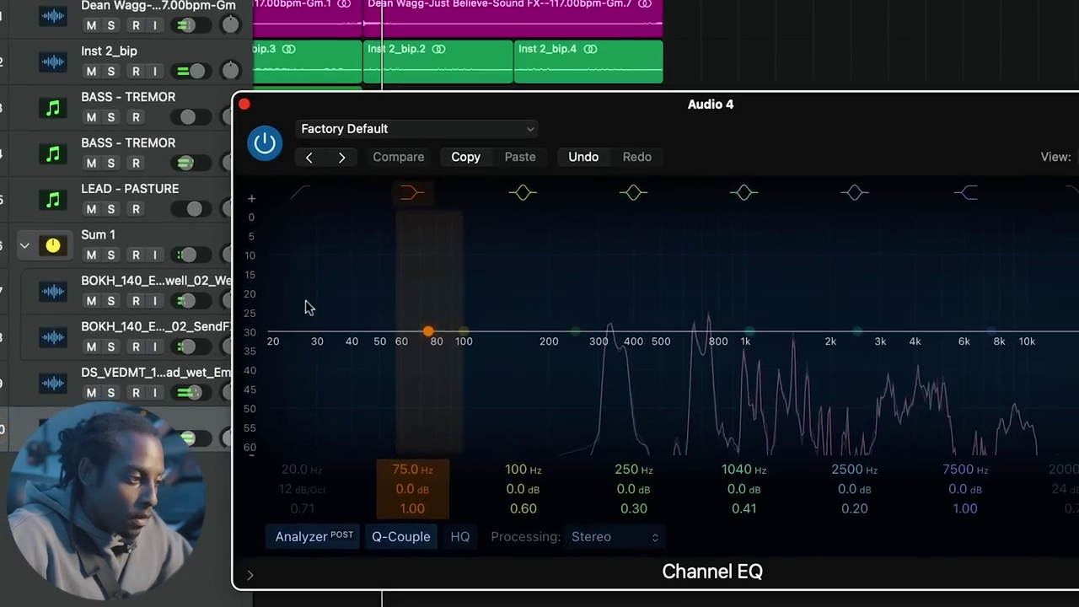
{"action": "left_click_drag", "start_coordinate": [294, 395], "coordinate": [725, 352]}
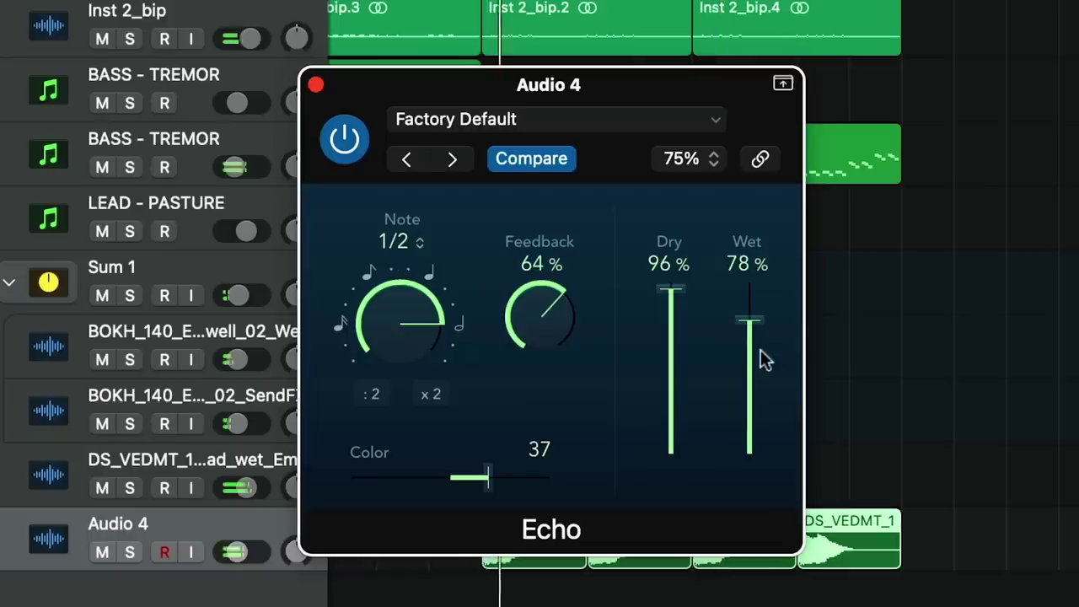
Lower the Echo plug-in's wet mix on Audio 4 from 78% to 75%
{"action": "left_click_drag", "start_coordinate": [760, 349], "coordinate": [760, 355]}
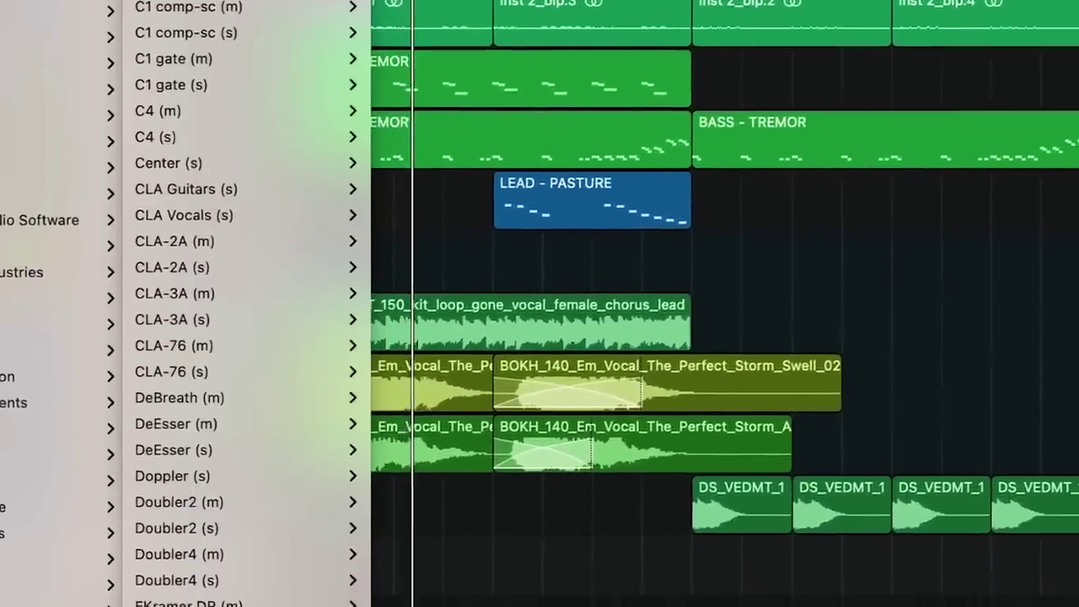
{"action": "scroll", "coordinate": [228, 304], "scroll_direction": "down", "scroll_amount": 15}
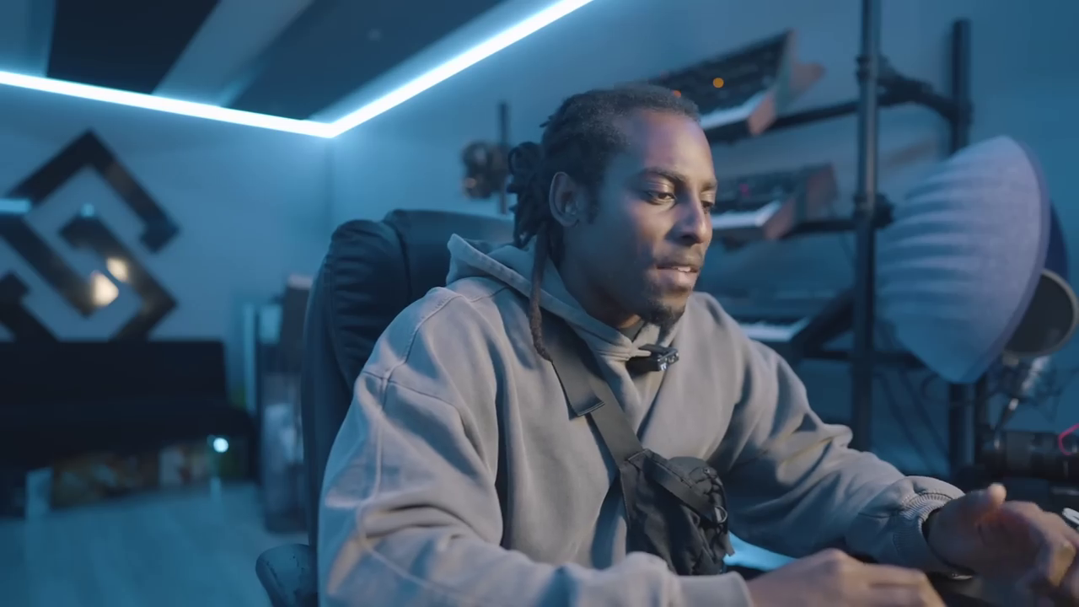